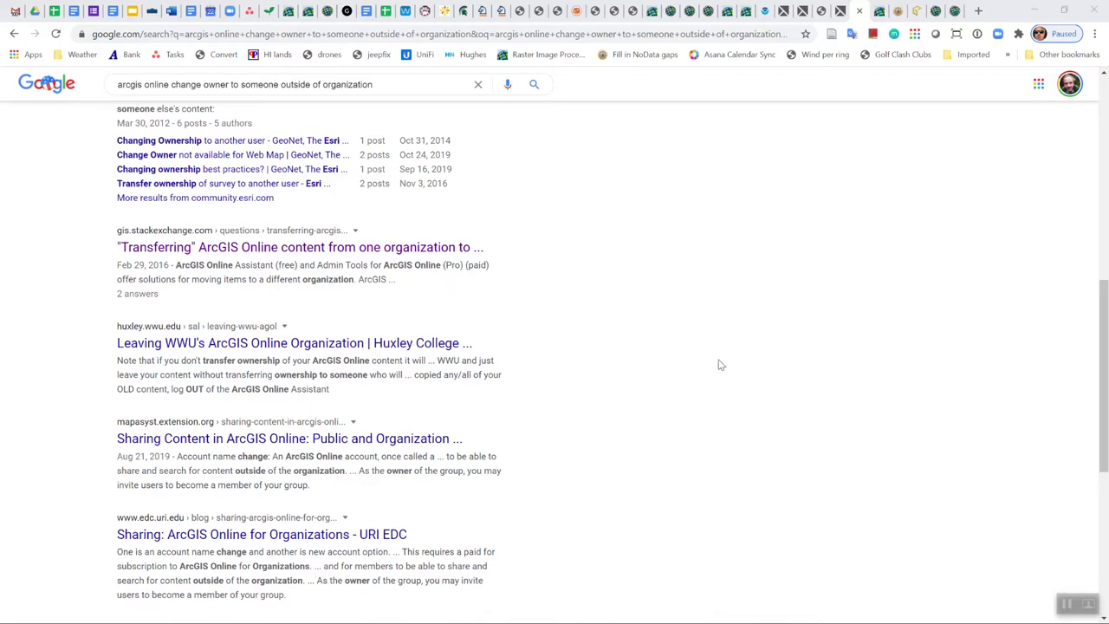
# Step: From the Google results, open the GIS Stack Exchange question 'Transferring ArcGIS Online content from one organization to another'
pyautogui.scroll(7, 732, 385)
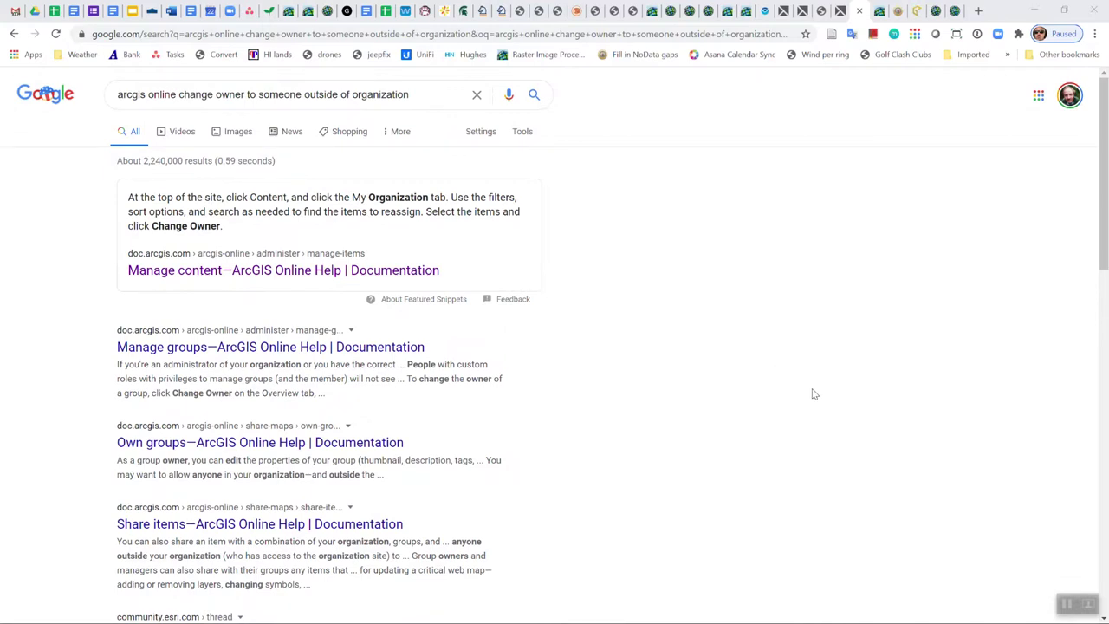
pyautogui.click(225, 94)
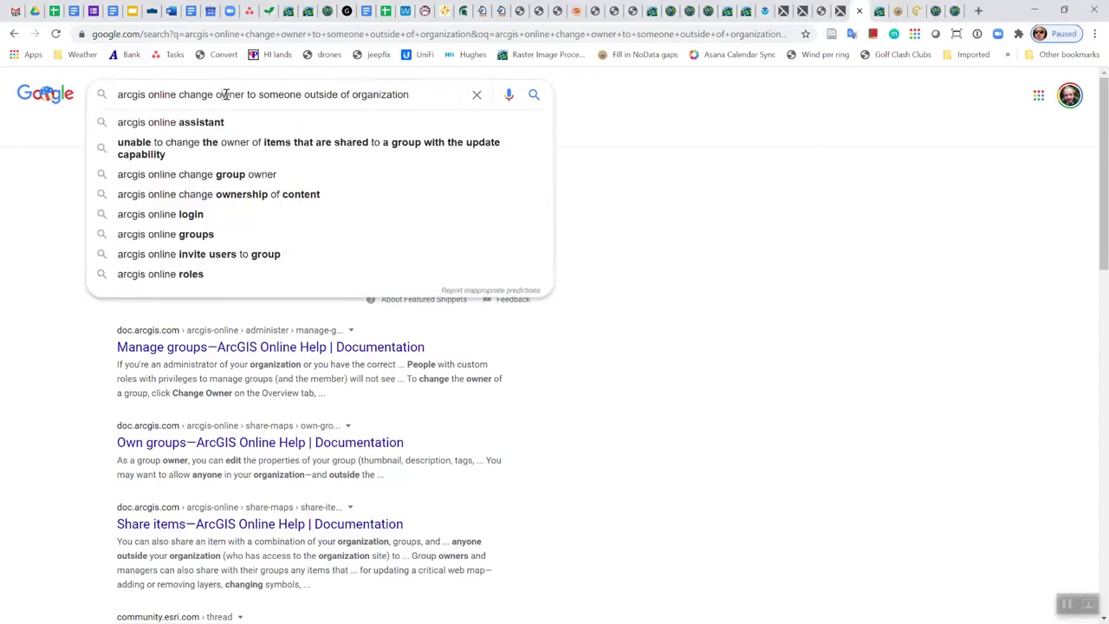
pyautogui.tripleClick(225, 95)
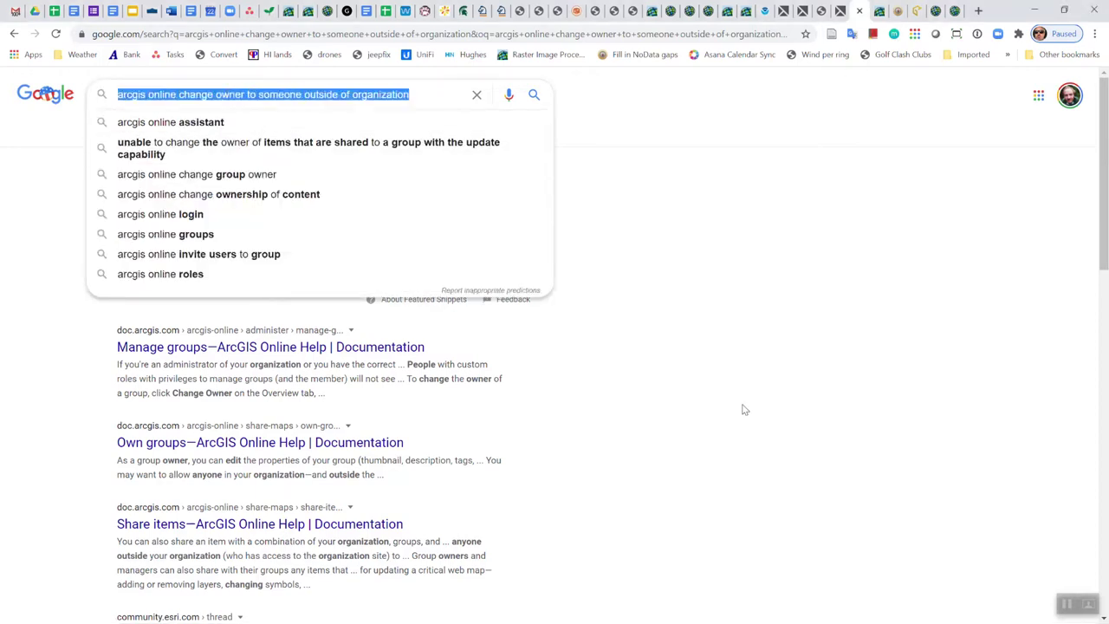
pyautogui.click(699, 360)
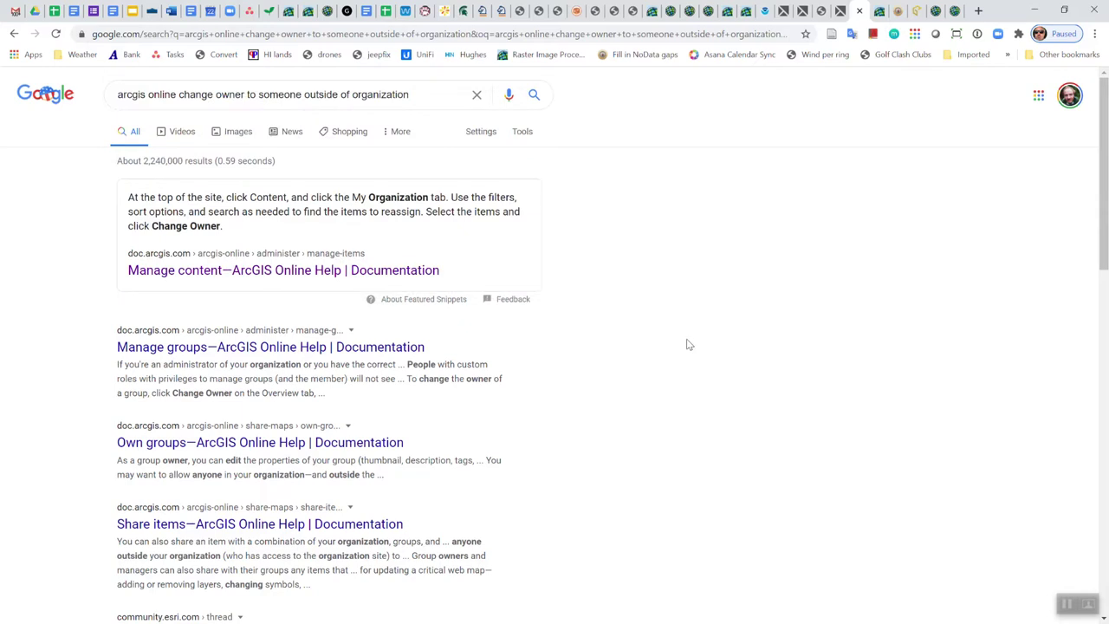
pyautogui.scroll(-2, 238, 286)
pyautogui.scroll(-2, 234, 308)
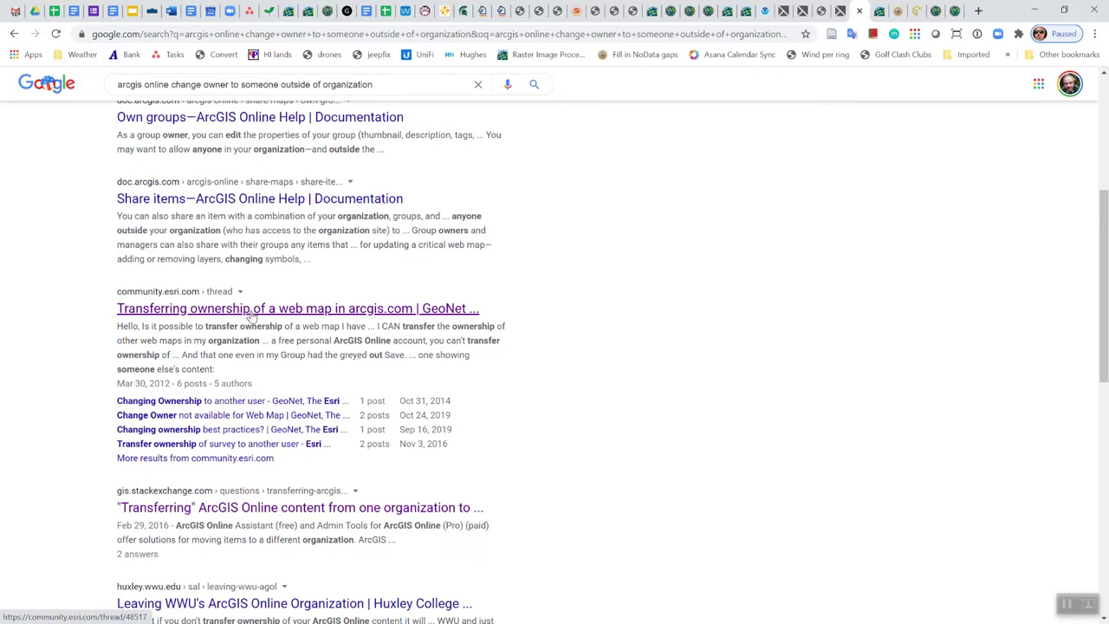
pyautogui.scroll(-3, 589, 315)
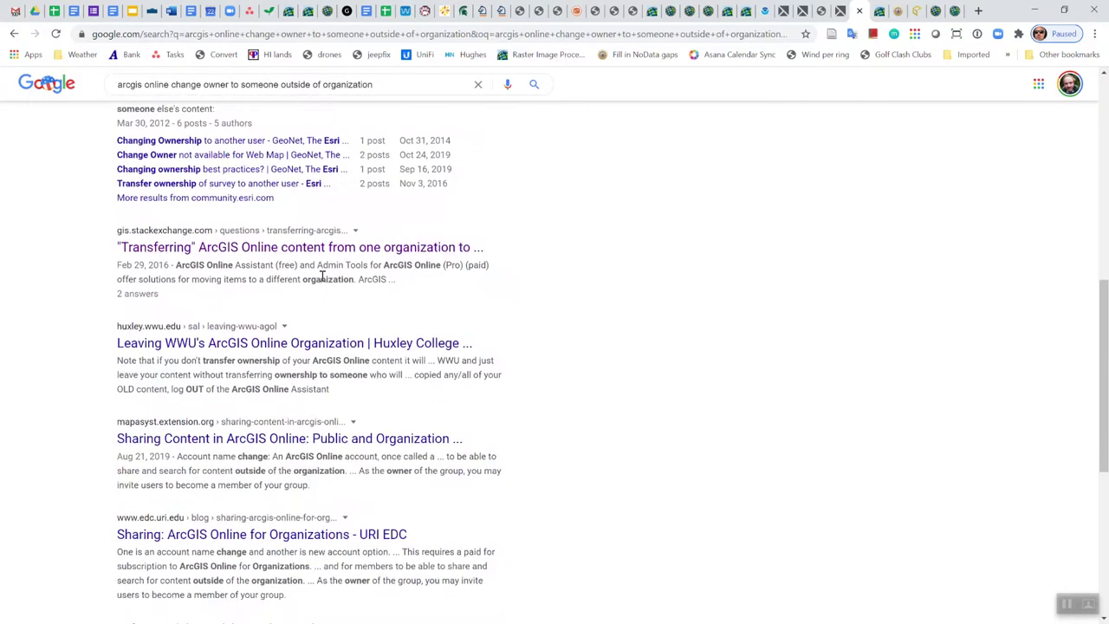
pyautogui.click(458, 249)
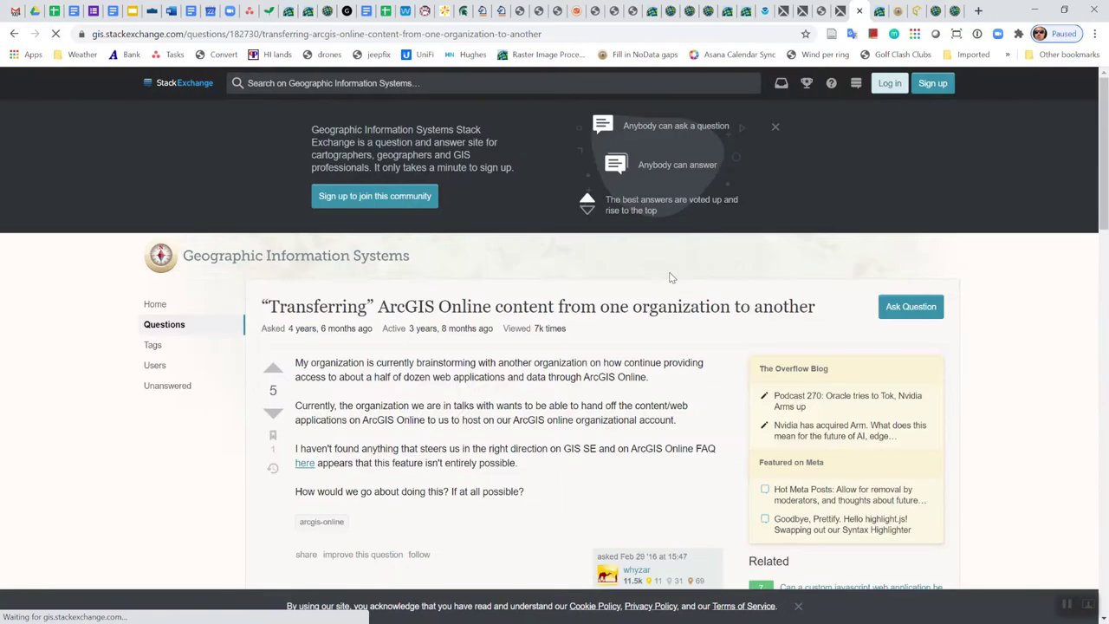
# Step: Read down to the accepted answer and follow its ArcGIS Online Assistant link
pyautogui.scroll(-5, 1032, 361)
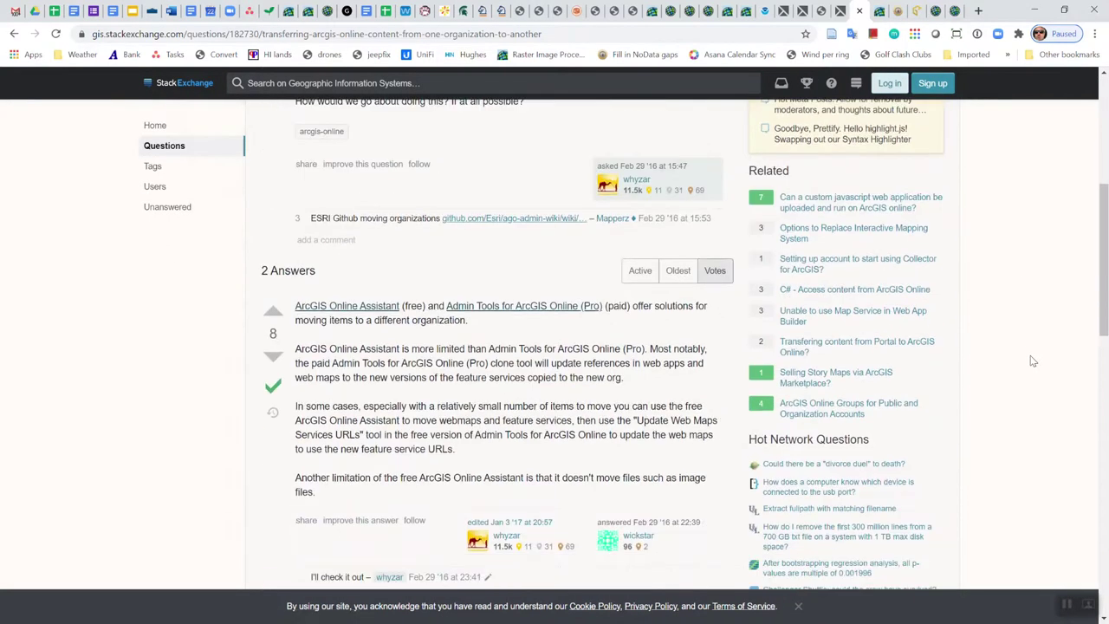
pyautogui.scroll(3, 1032, 360)
pyautogui.scroll(-3, 1032, 361)
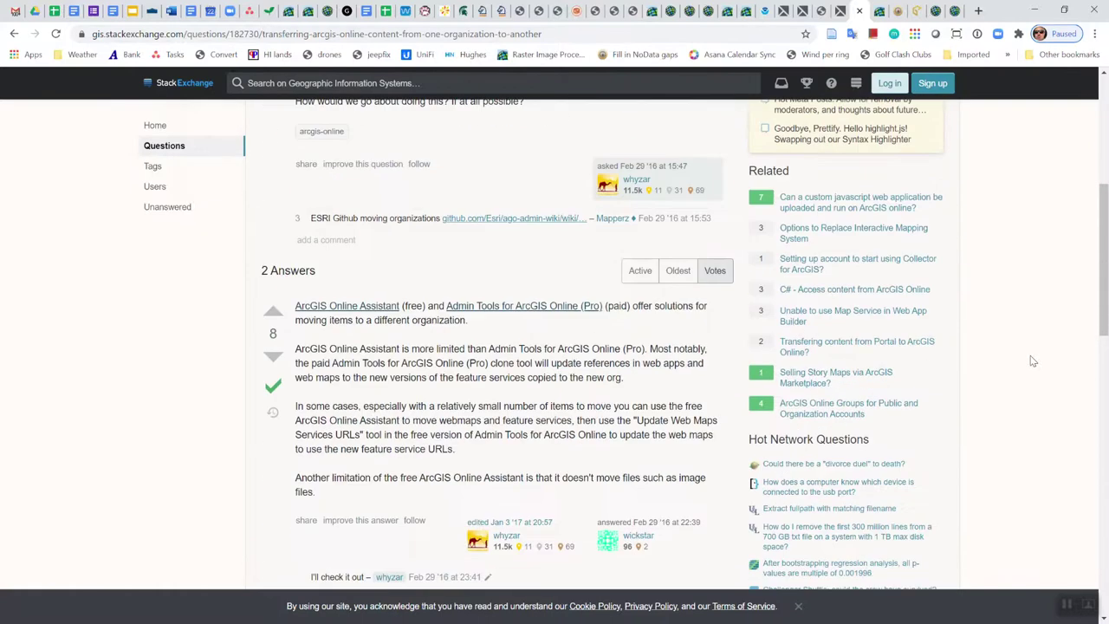
pyautogui.click(350, 314)
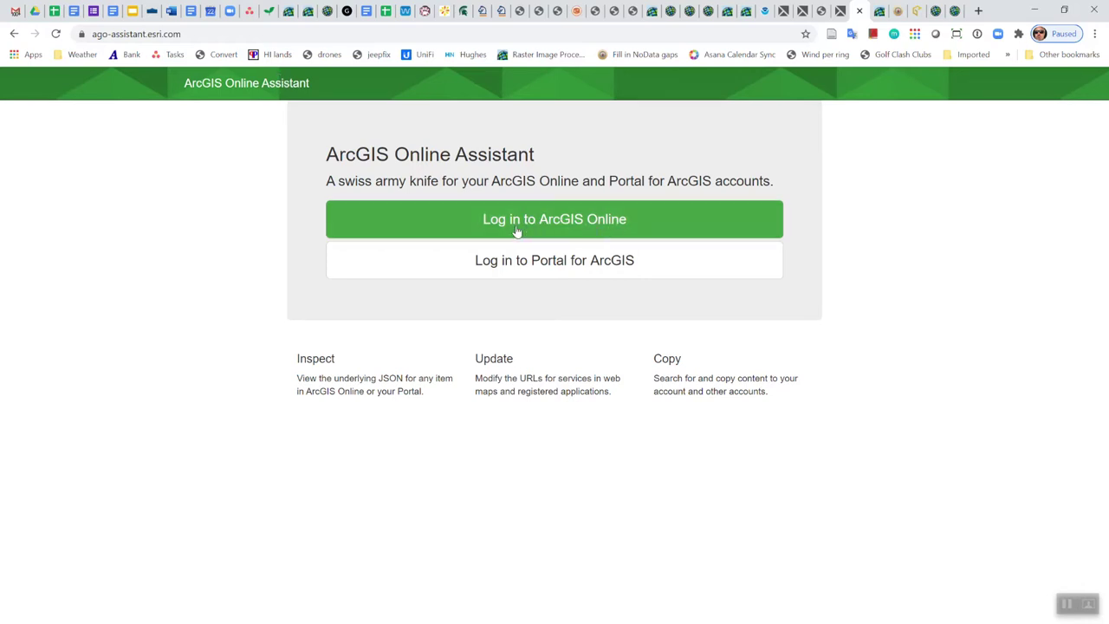
# Step: Log in to ArcGIS Online with the organizational account and allow the Assistant access
pyautogui.click(592, 228)
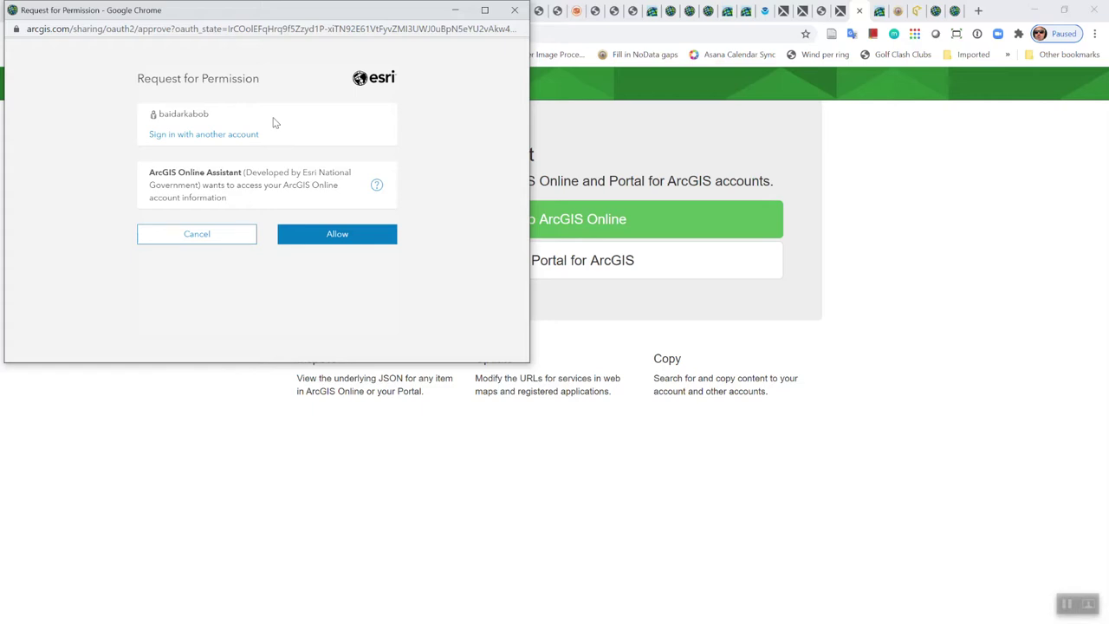
pyautogui.click(337, 235)
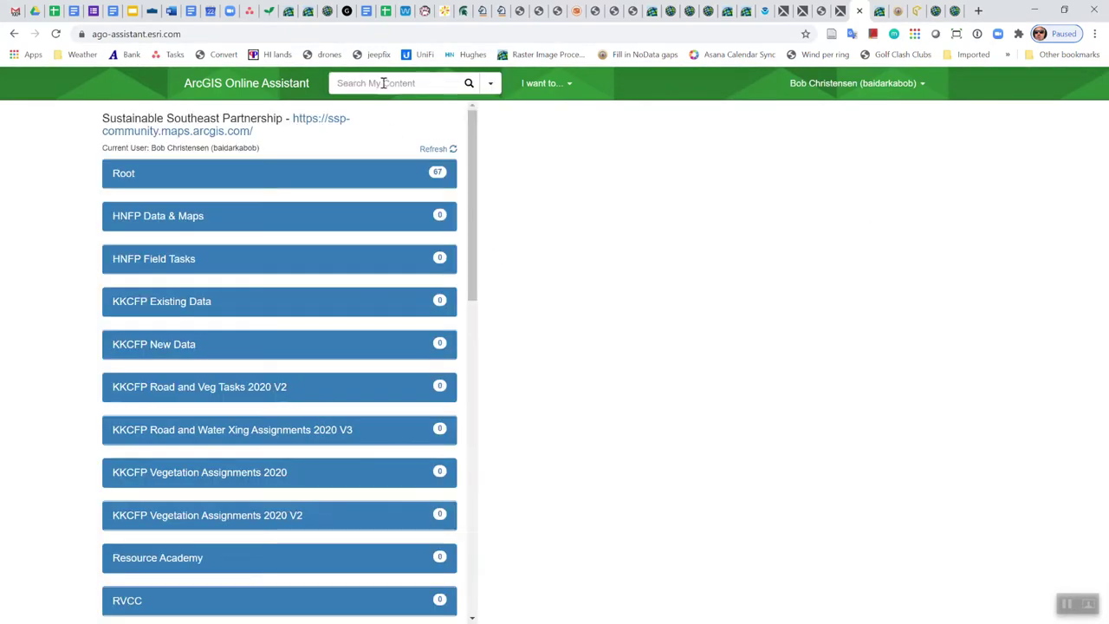
# Step: Browse the folder item counts, such as HNFP Data & Maps (79), and reopen the 'I want to...' actions list
pyautogui.click(570, 87)
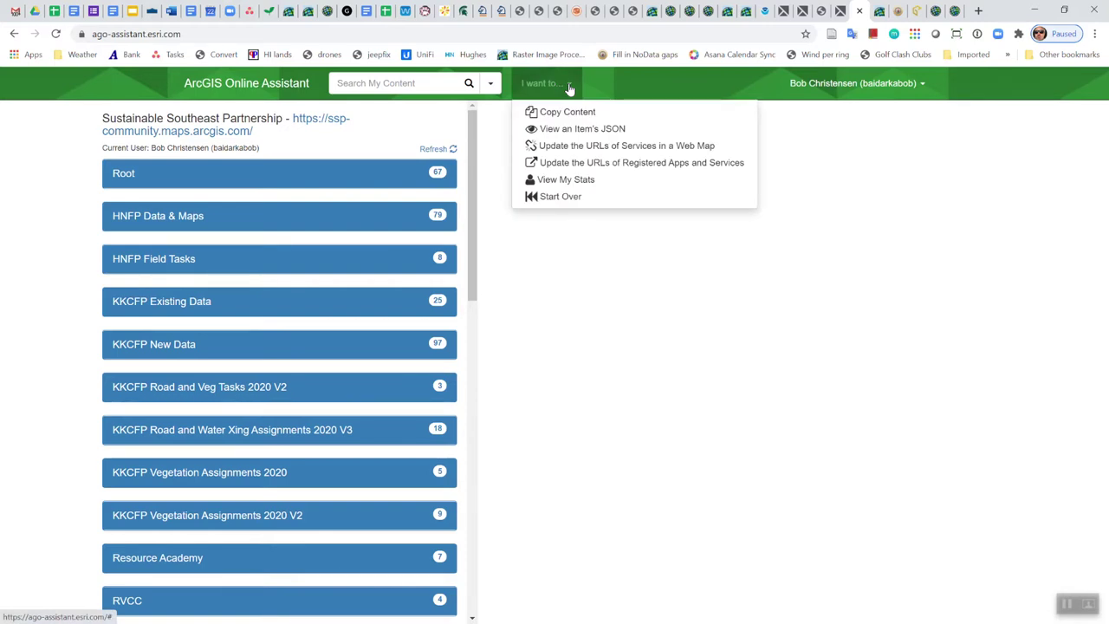
pyautogui.scroll(-8, 170, 192)
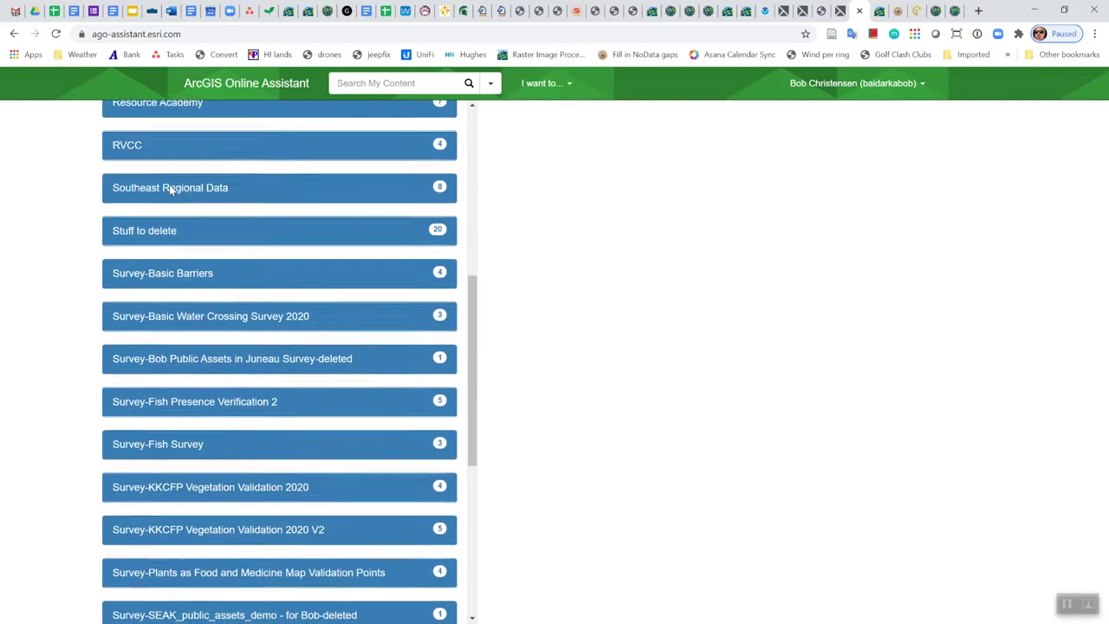
pyautogui.scroll(-2, 169, 191)
pyautogui.scroll(6, 170, 191)
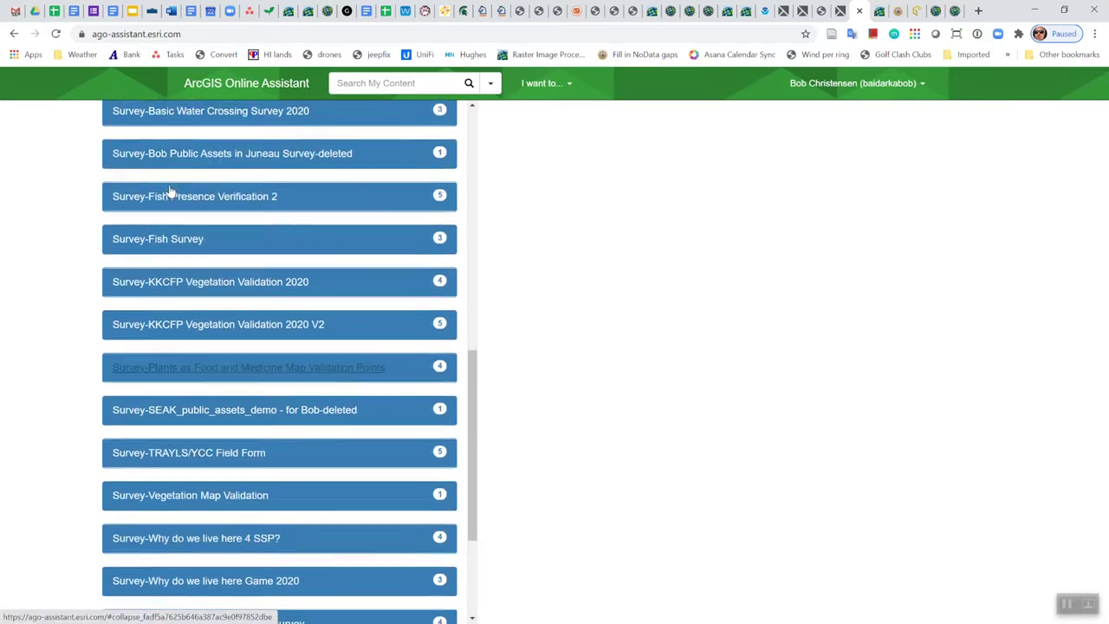
pyautogui.scroll(4, 170, 193)
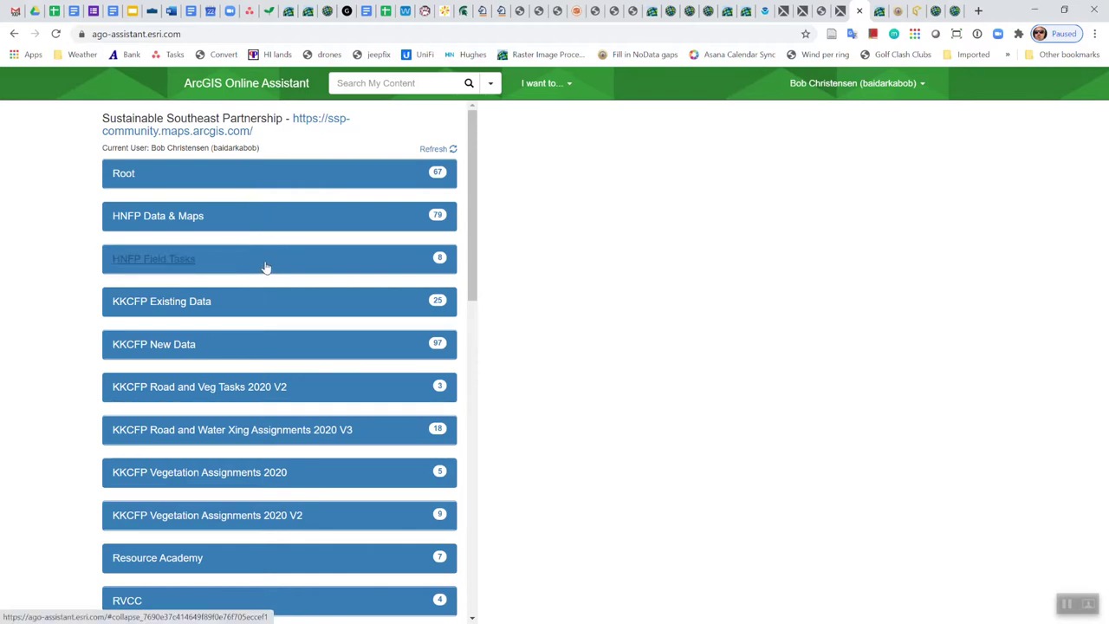
pyautogui.click(563, 85)
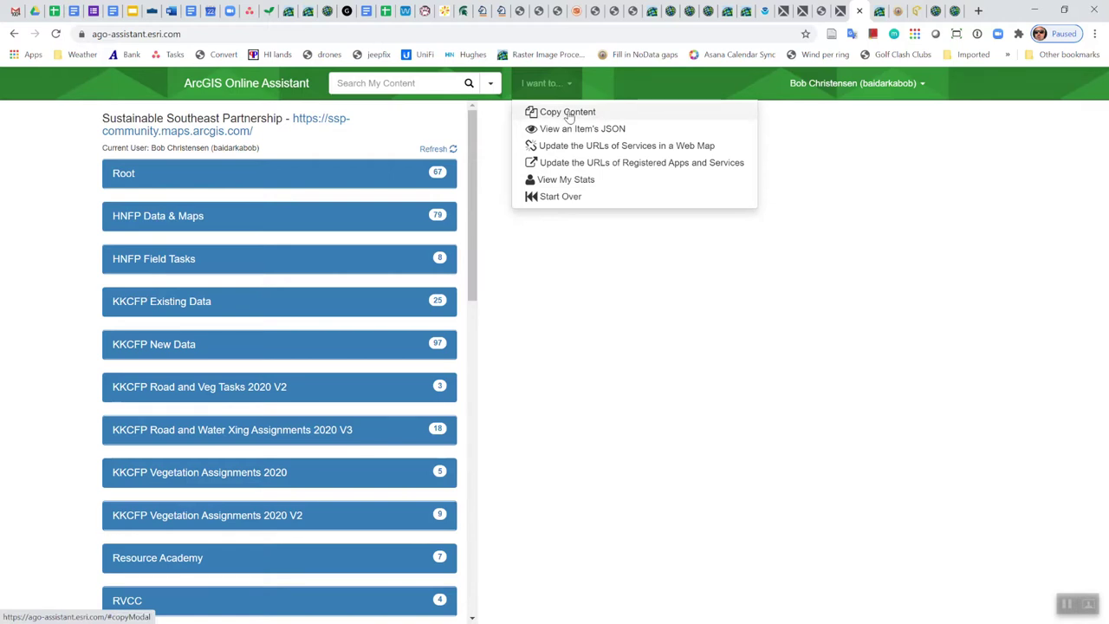
# Step: Choose Copy Content into another account and start the destination ArcGIS Online login
pyautogui.click(568, 114)
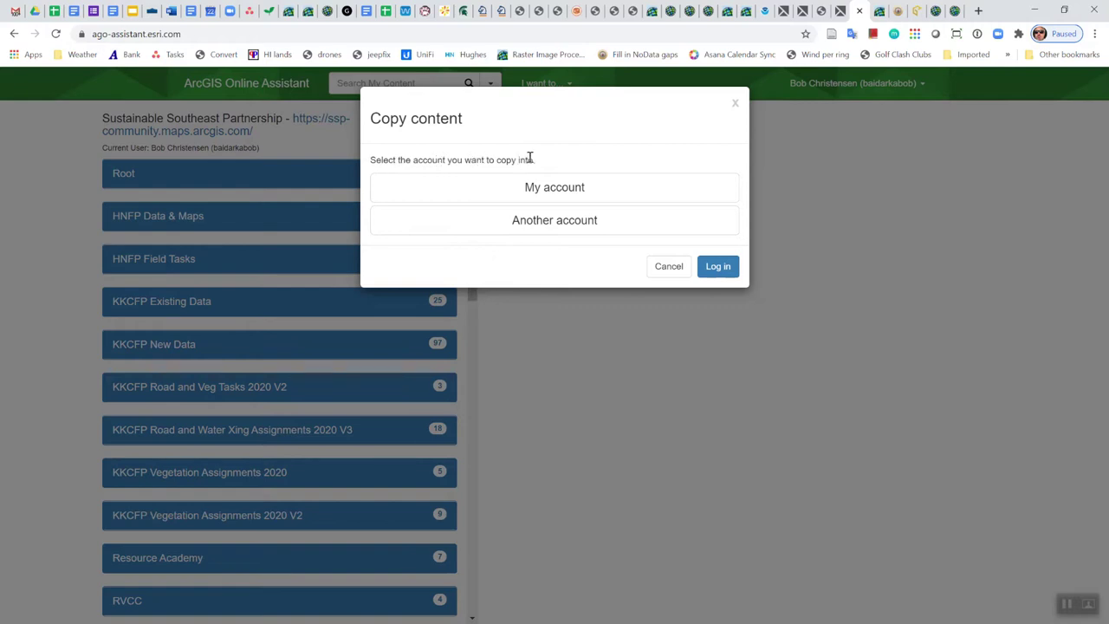
pyautogui.moveTo(519, 160); pyautogui.dragTo(537, 160)
pyautogui.click(540, 225)
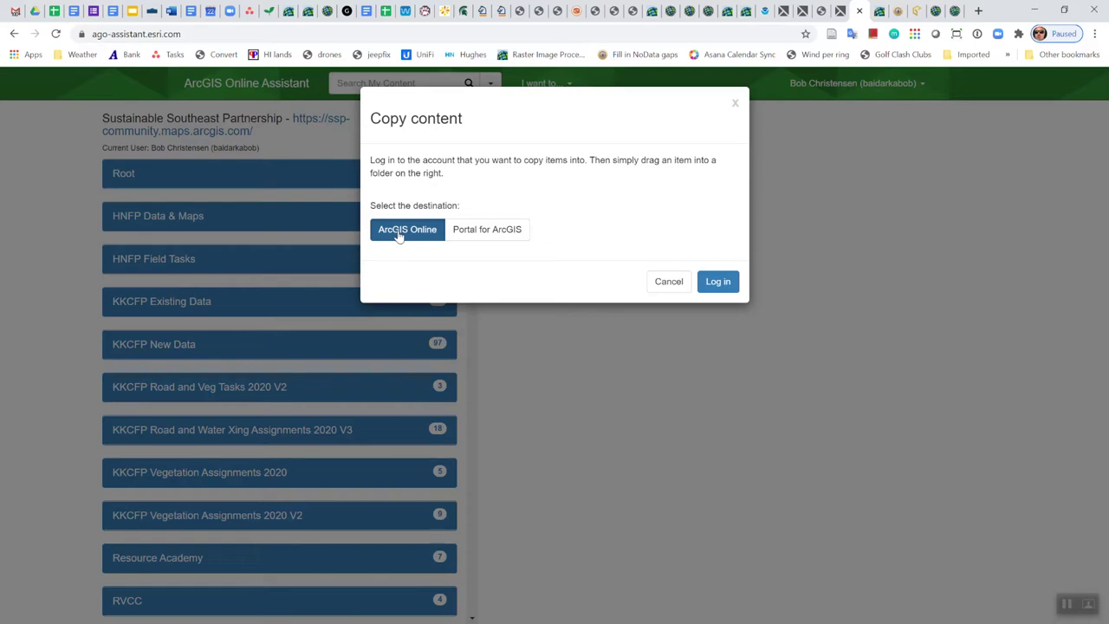
pyautogui.click(719, 282)
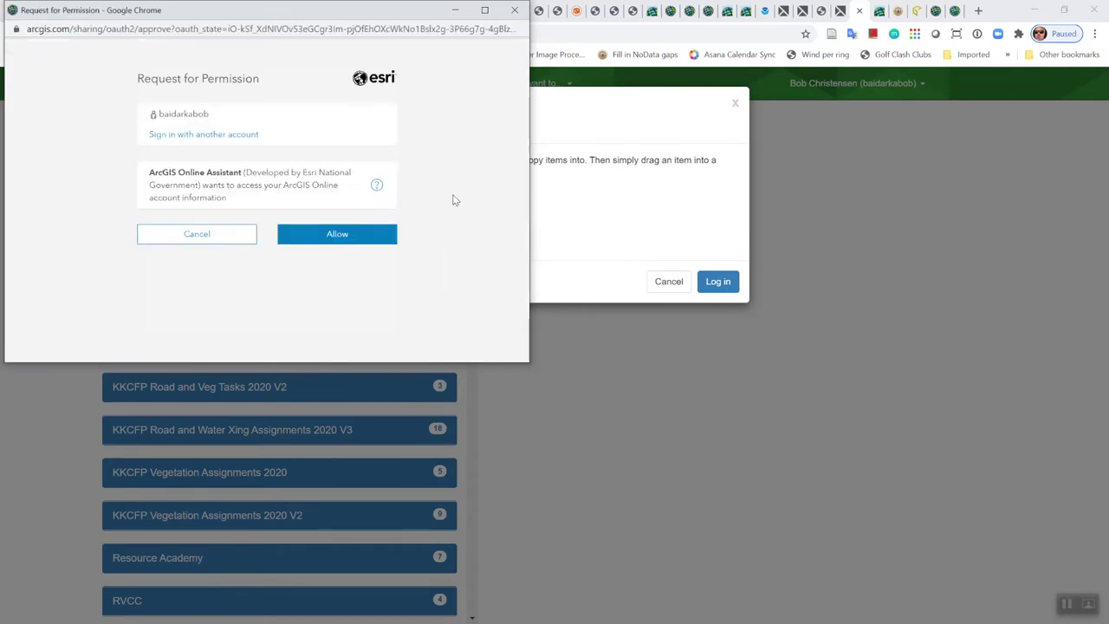
# Step: Sign in with the second account's saved login, dismissing the 1Password prompt
pyautogui.click(161, 138)
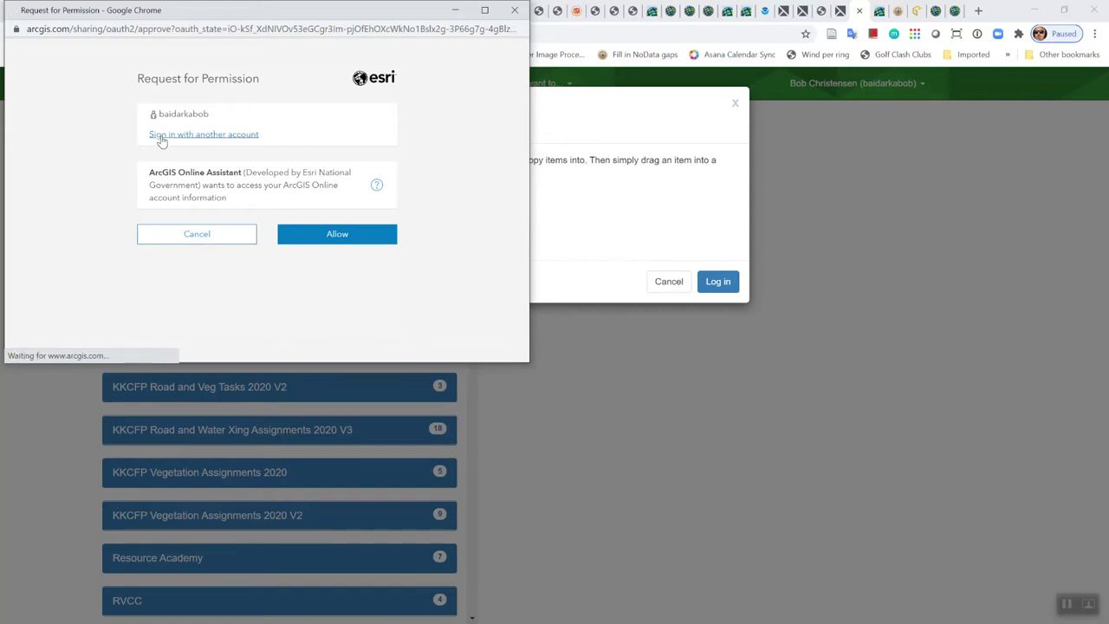
pyautogui.click(251, 146)
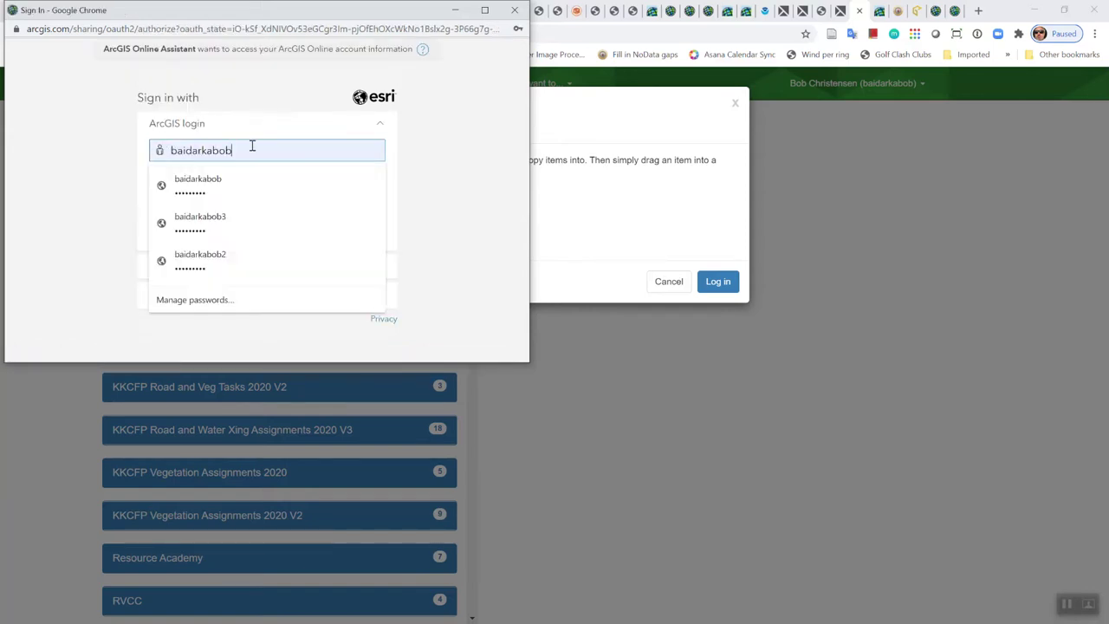
pyautogui.click(234, 255)
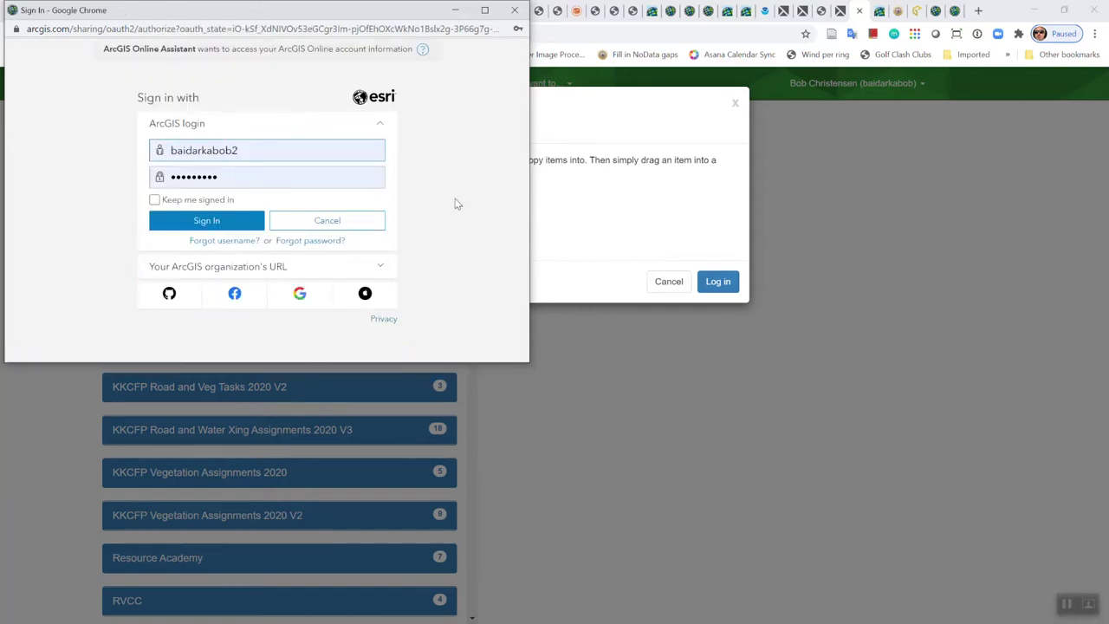
pyautogui.click(208, 223)
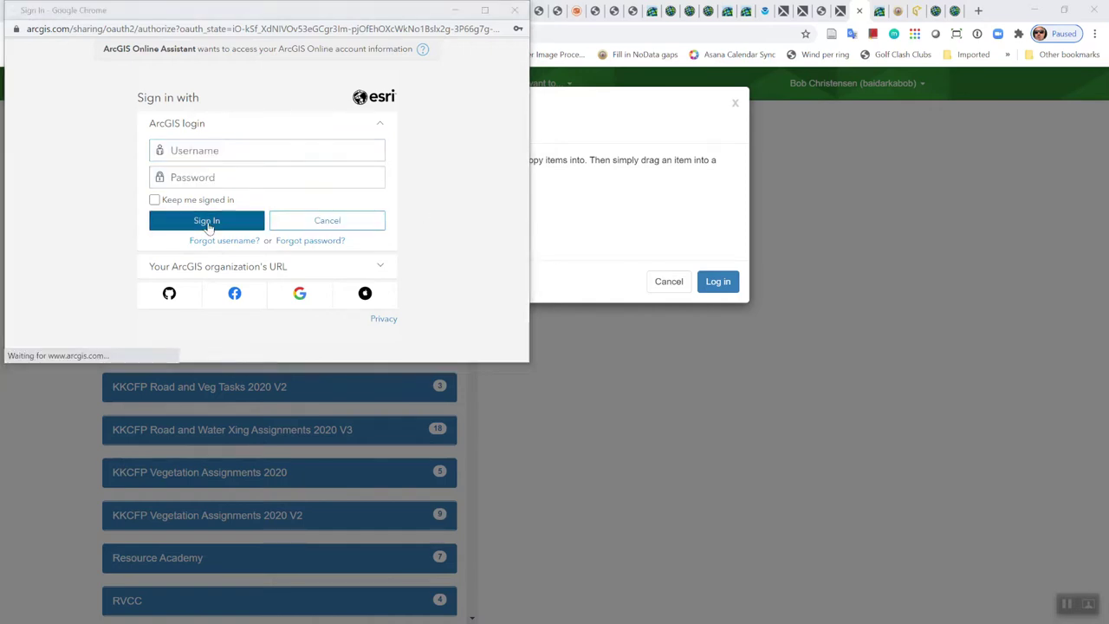
pyautogui.click(397, 231)
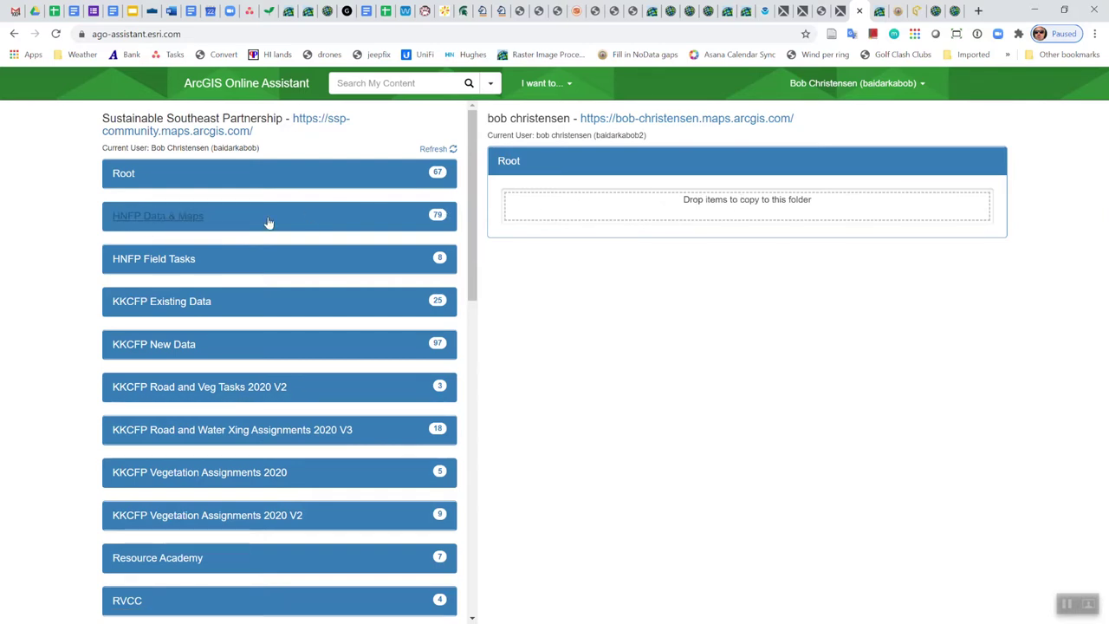
# Step: Expand HNFP Data & Maps and drop Bridge Opportunities 2 into the destination Root folder
pyautogui.click(165, 222)
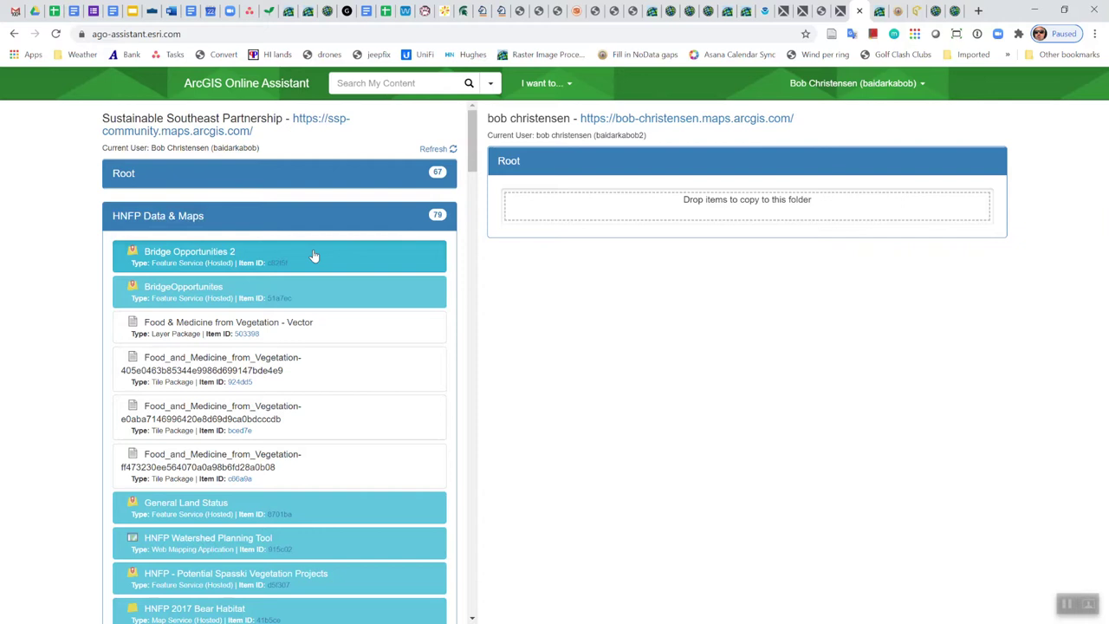
pyautogui.moveTo(313, 255); pyautogui.dragTo(766, 200)
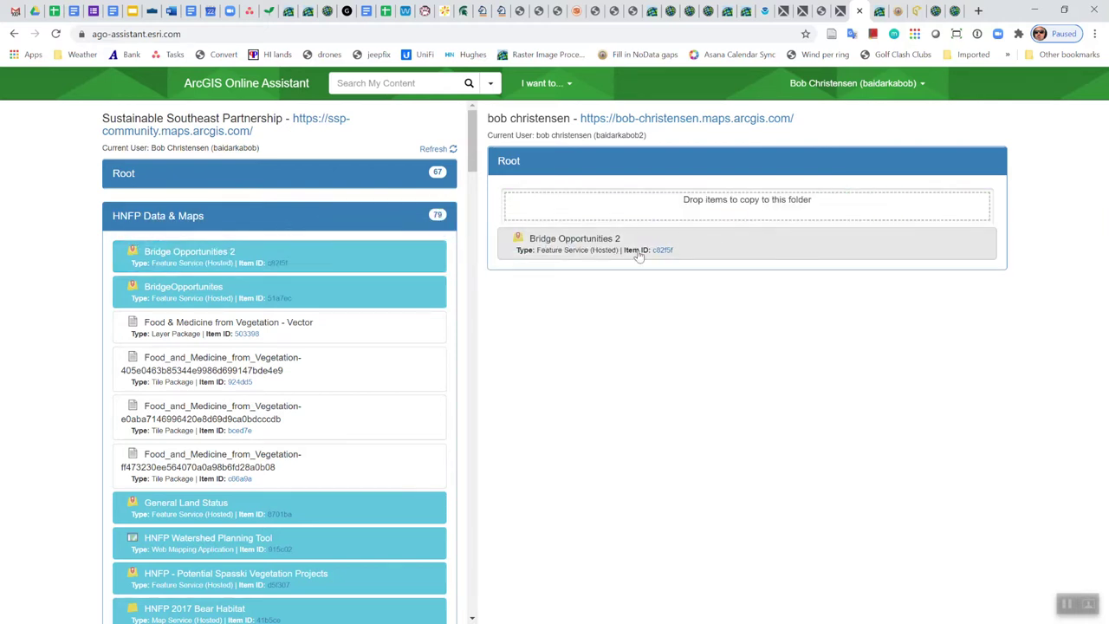
pyautogui.moveTo(736, 250); pyautogui.dragTo(734, 248)
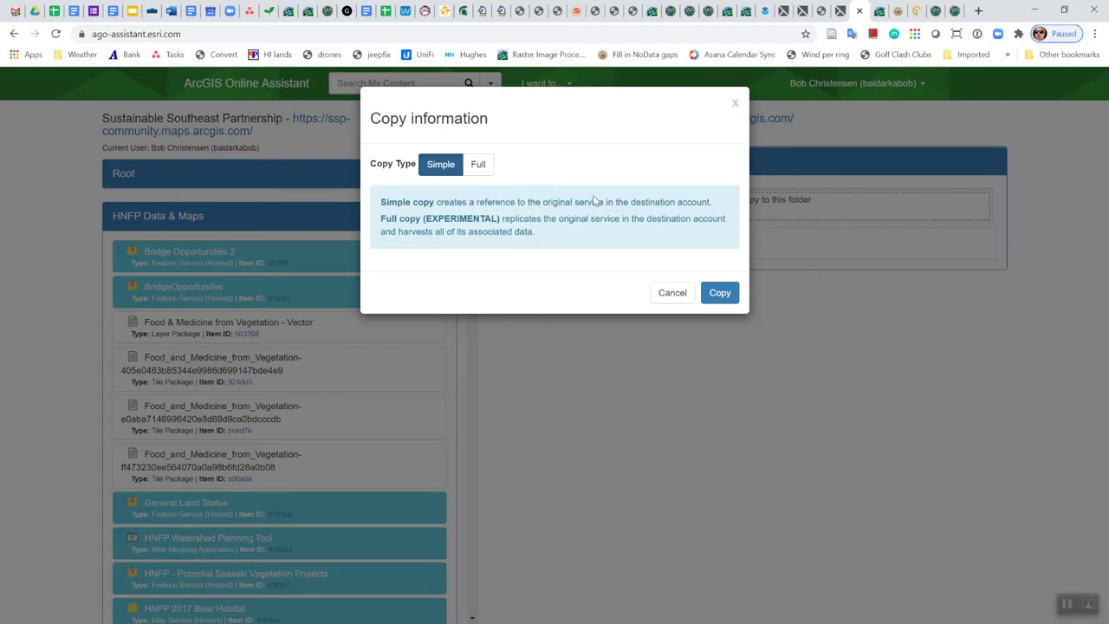
# Step: Run a Full copy named Bridge_Opportunities_2 and scroll down until Copy OK appears
pyautogui.click(478, 165)
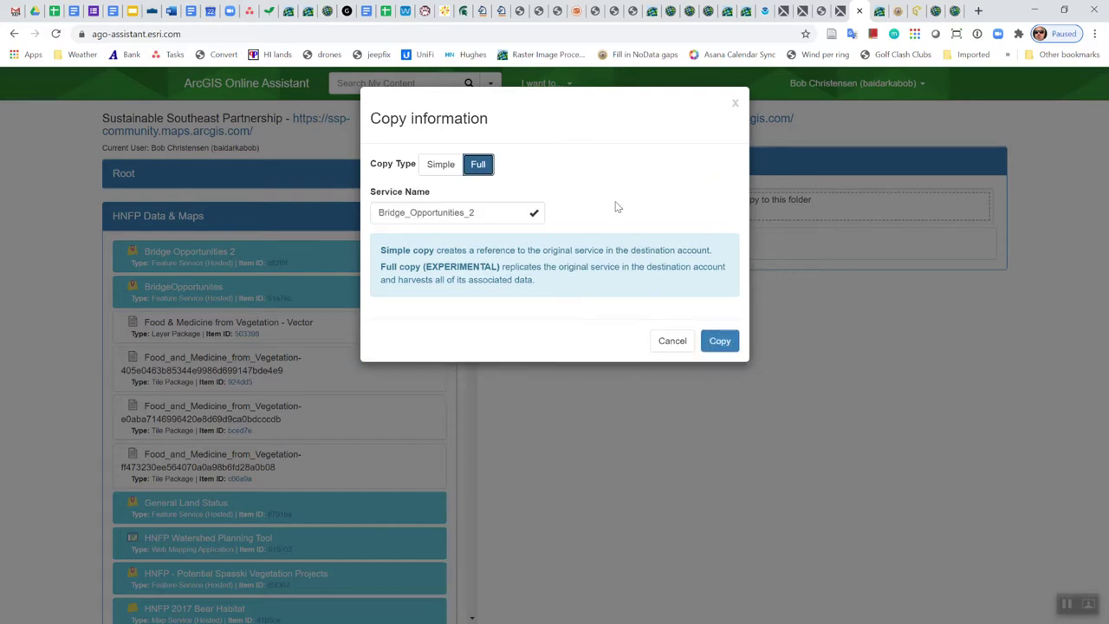
pyautogui.click(720, 342)
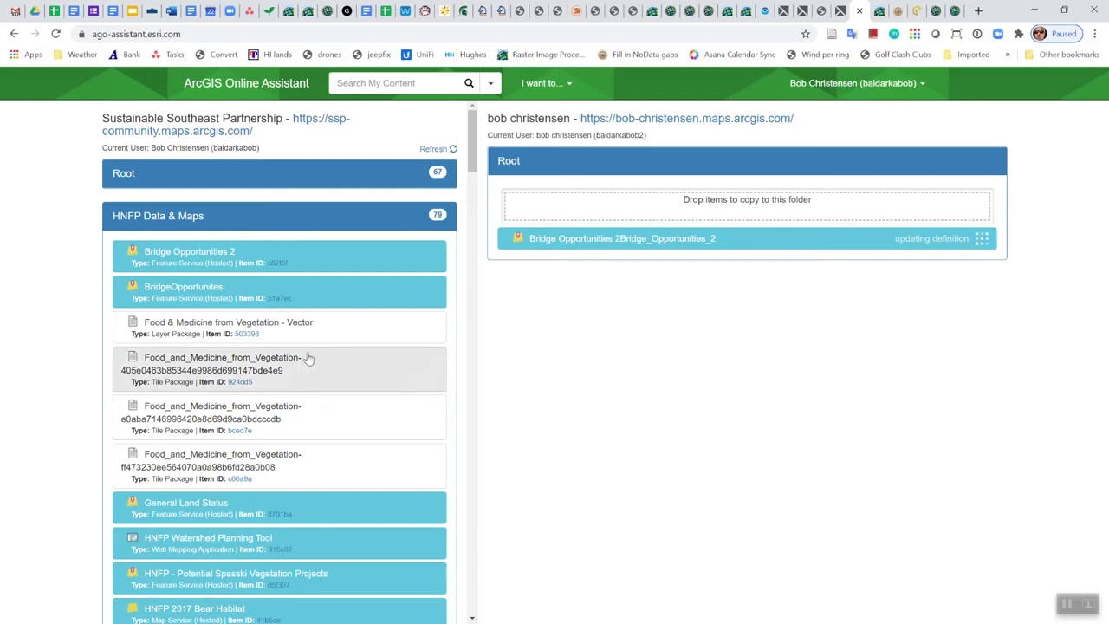
pyautogui.scroll(-6, 310, 346)
pyautogui.scroll(-1, 308, 328)
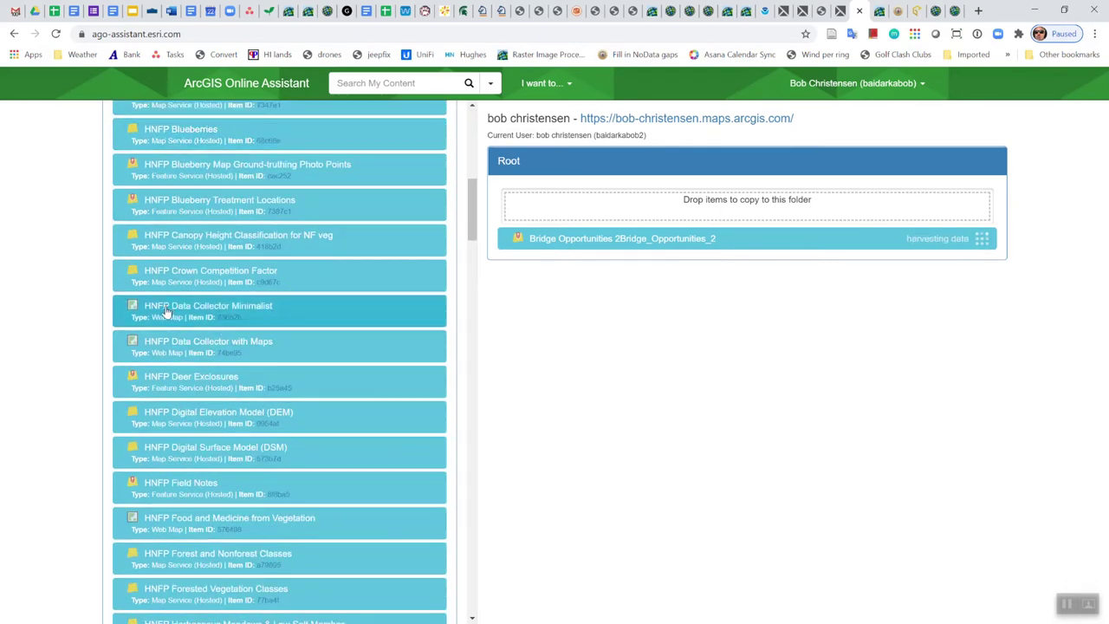
pyautogui.scroll(-2, 173, 363)
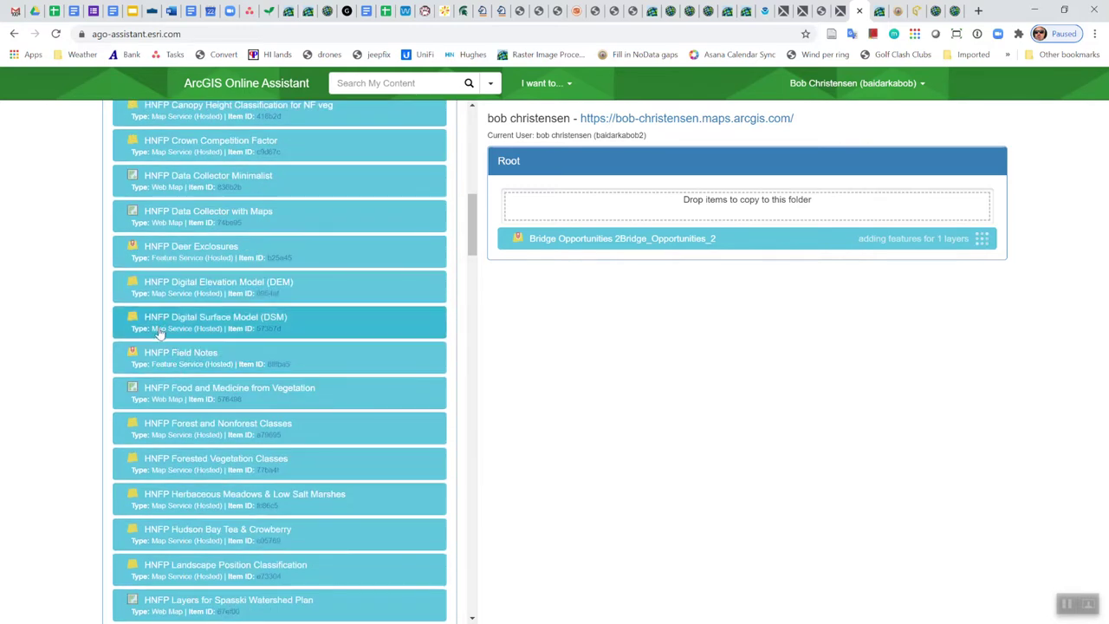
pyautogui.scroll(-5, 227, 381)
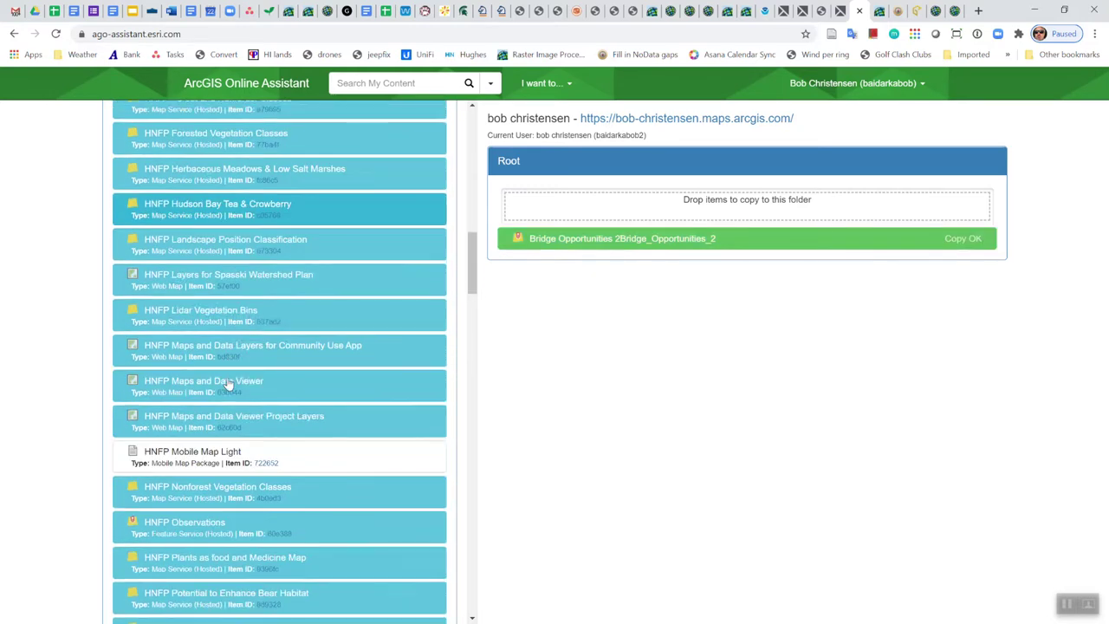
pyautogui.scroll(-6, 227, 384)
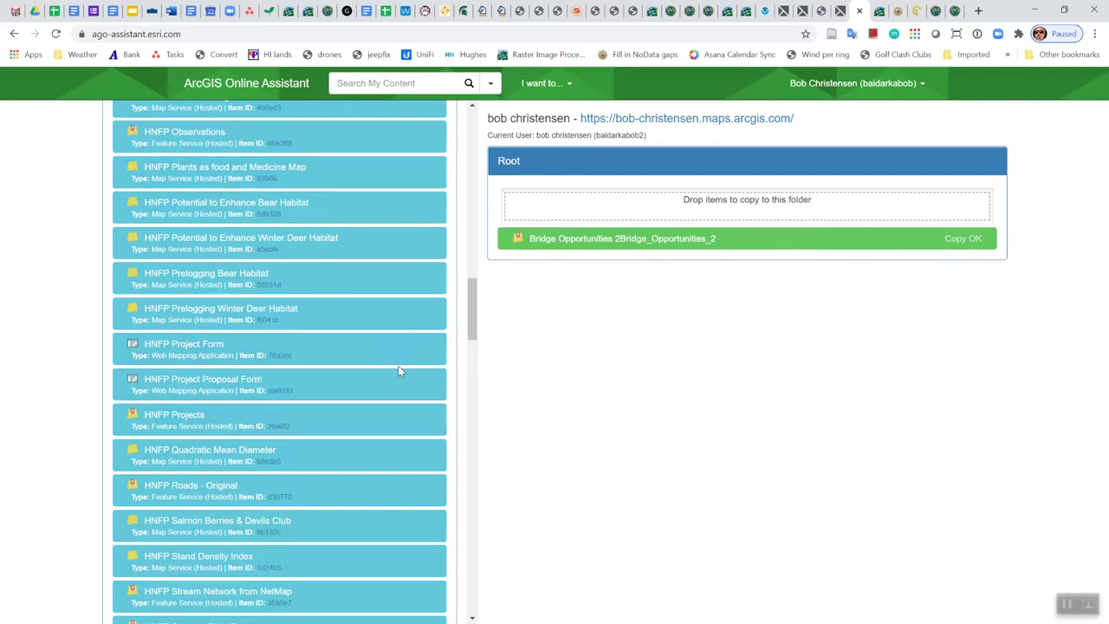
pyautogui.scroll(-7, 398, 373)
pyautogui.scroll(-2, 397, 375)
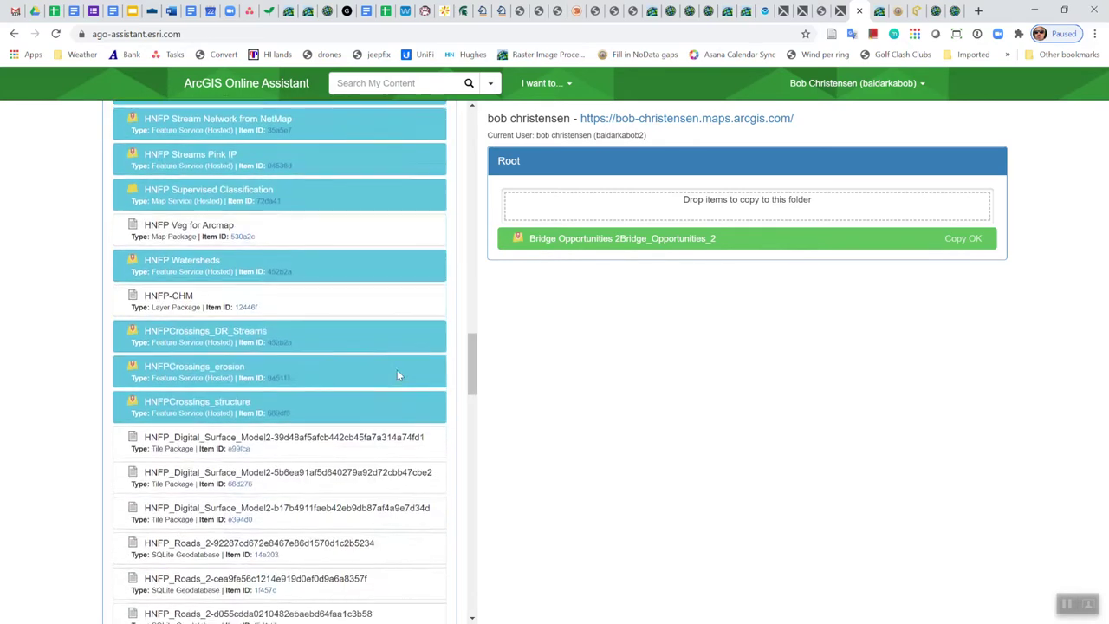
pyautogui.scroll(-6, 398, 376)
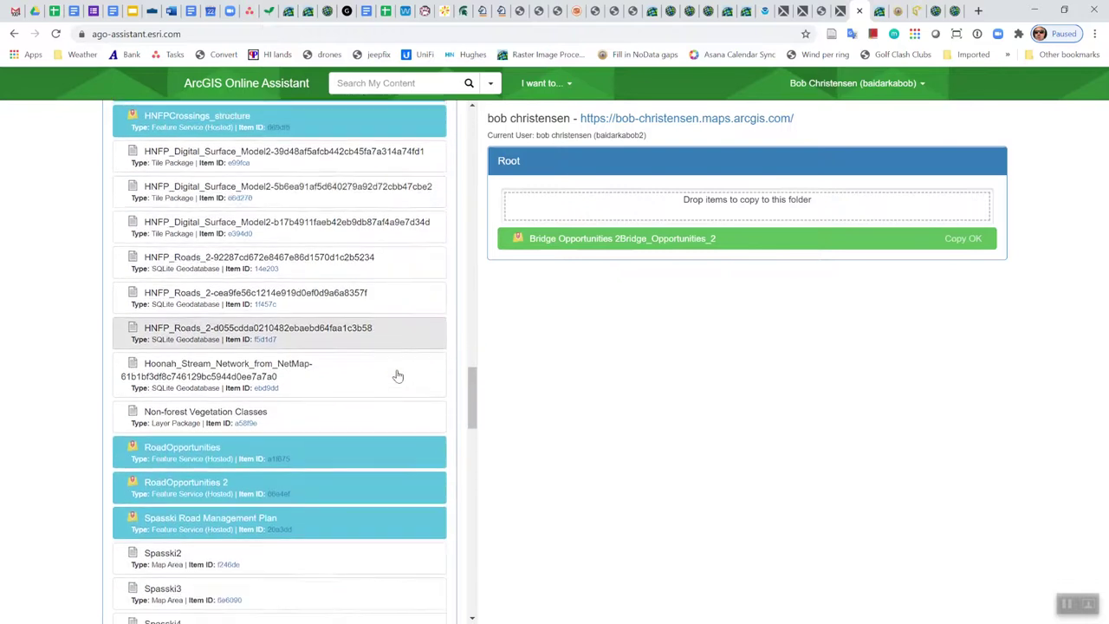
pyautogui.scroll(-2, 398, 376)
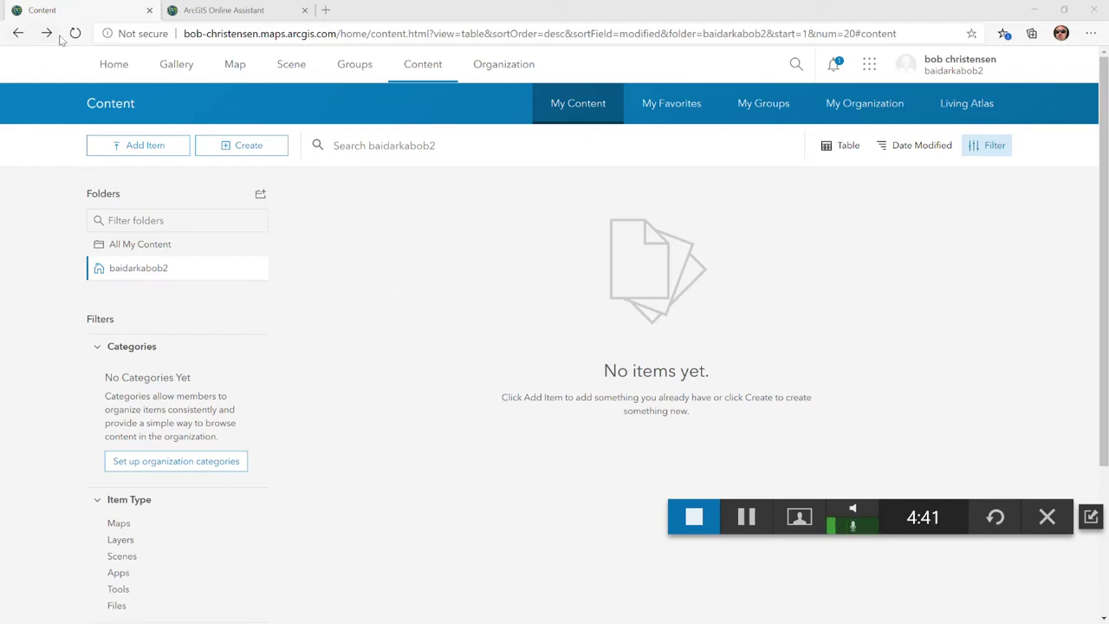
# Step: Reload the destination account's Content page to look for Bridge_Opportunities_2
pyautogui.click(426, 73)
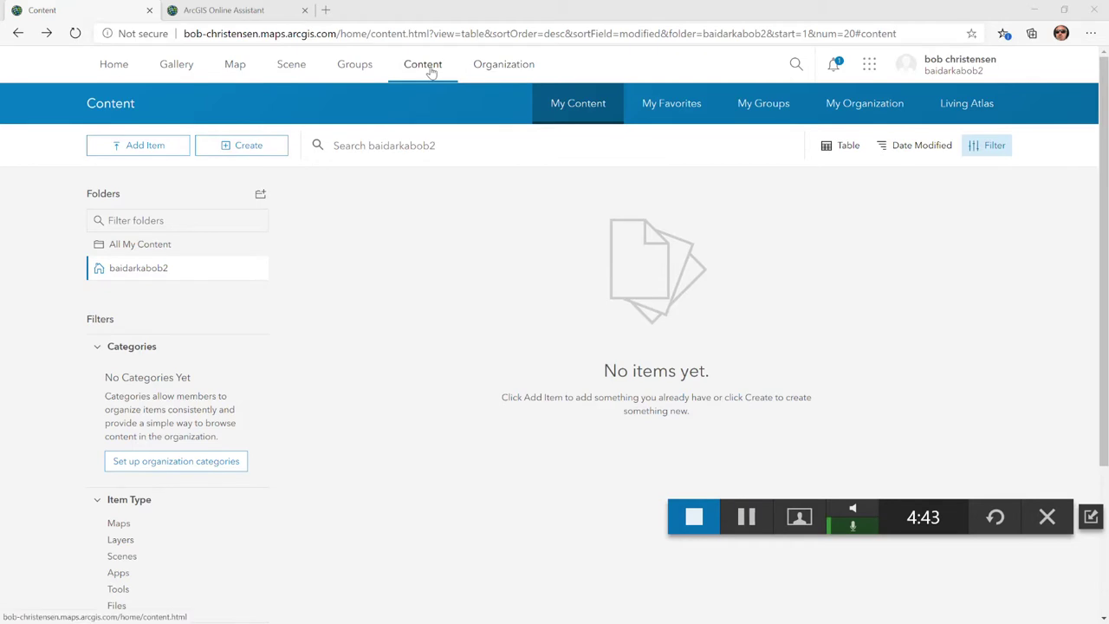